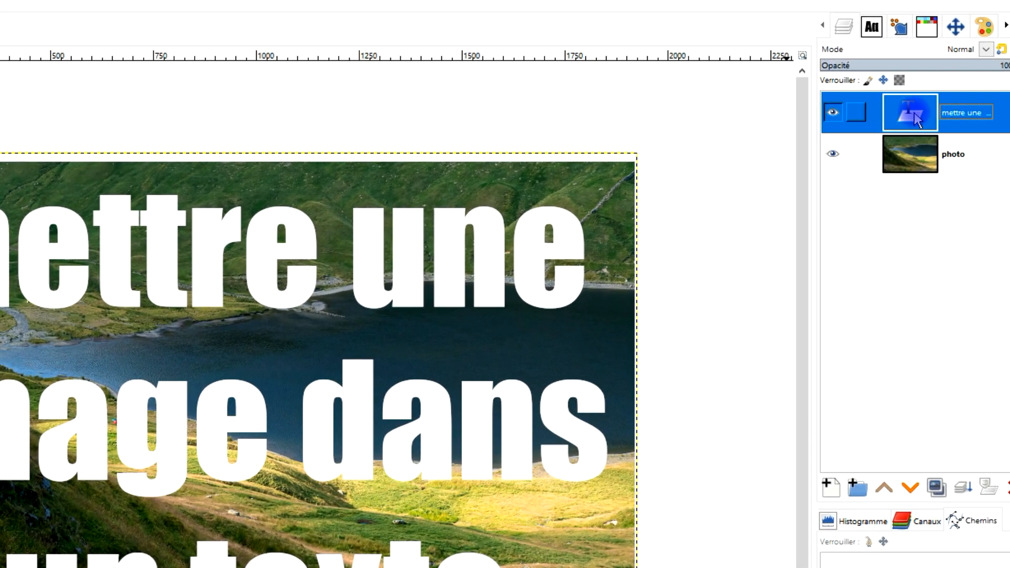
Move the text layer below the photo layer and set the photo layer's composite mode to Réduire à la toile de fond
click(403, 179)
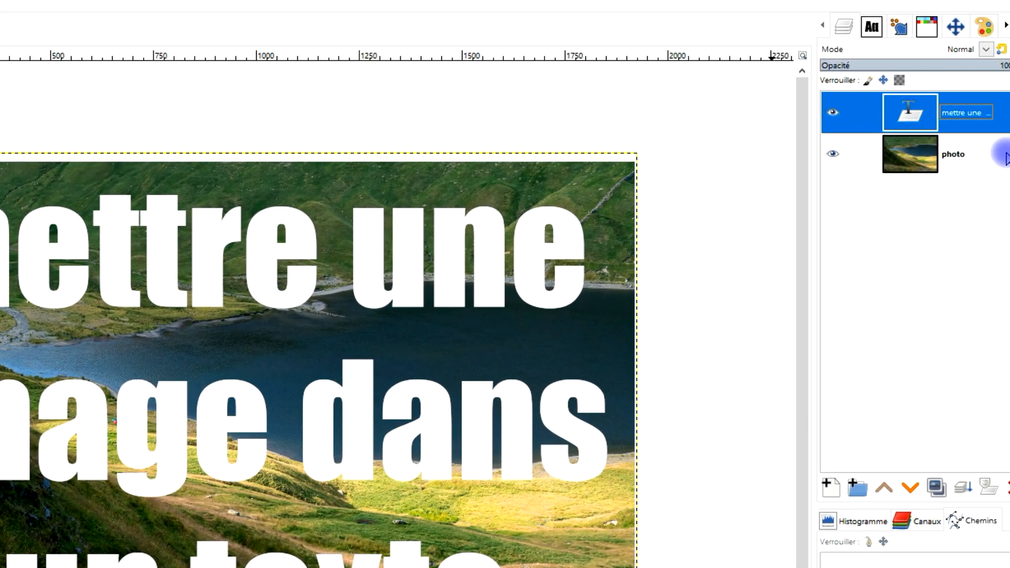
click(914, 490)
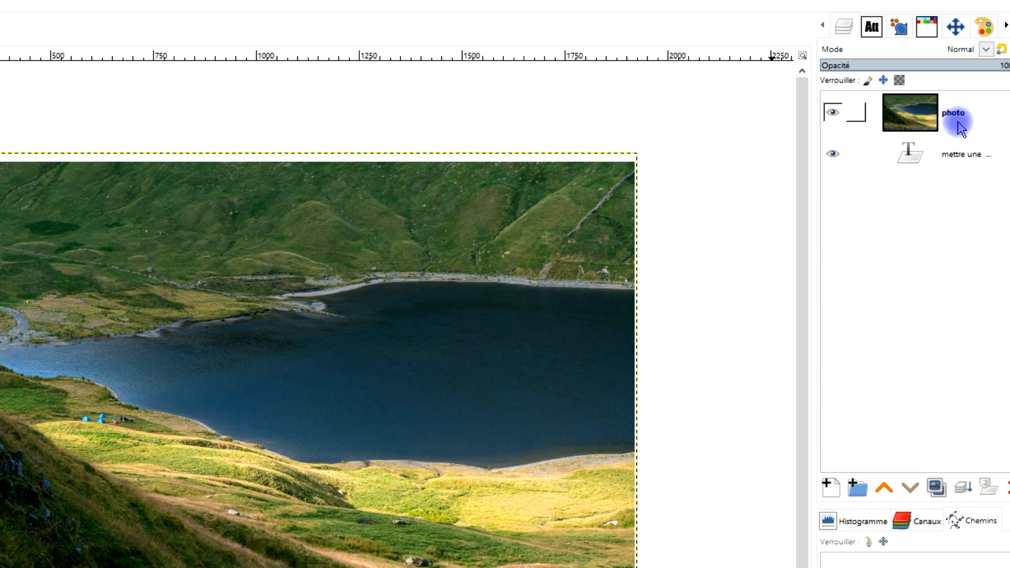
click(908, 114)
right_click(903, 121)
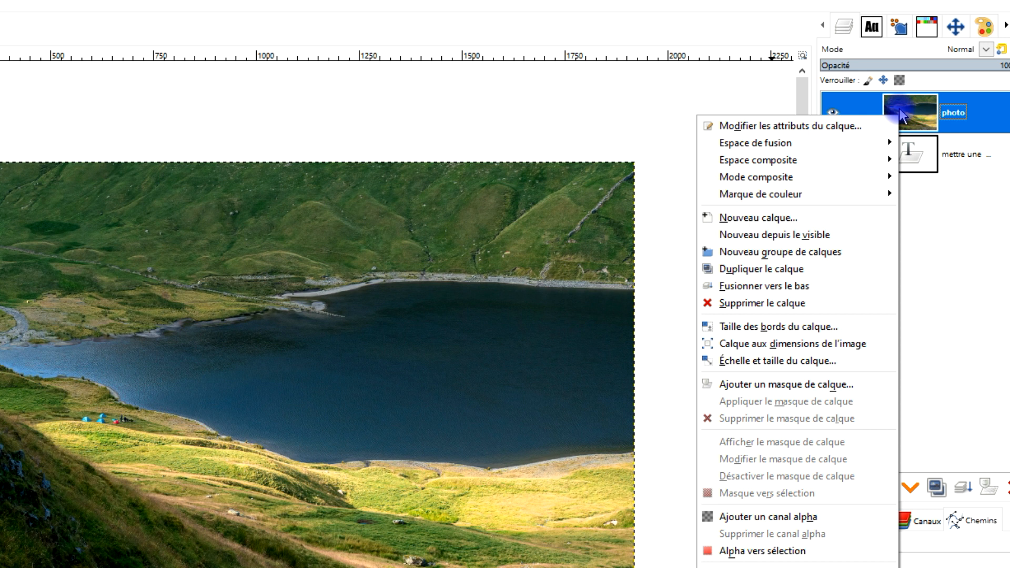
mouse_move(806, 181)
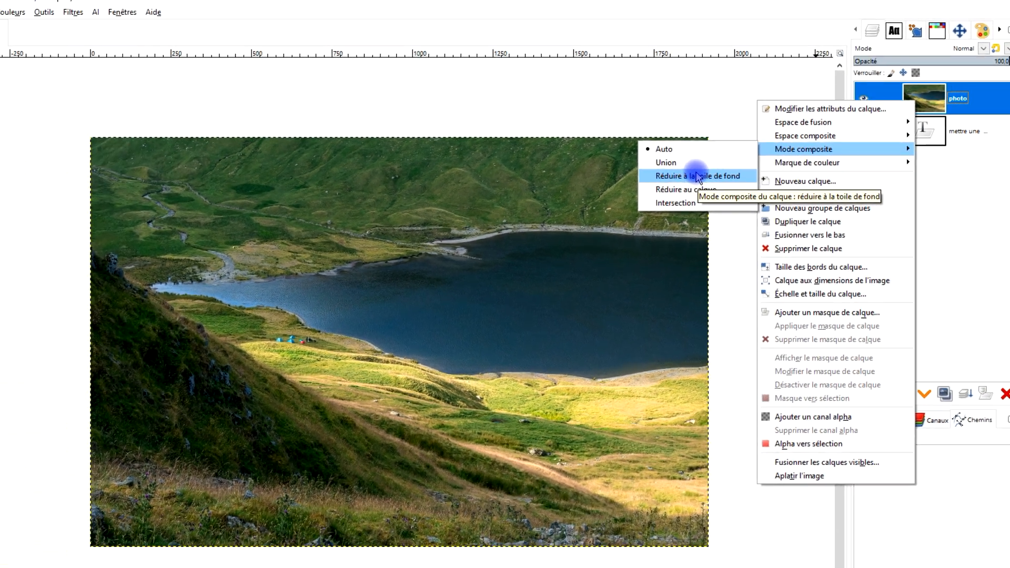
click(627, 212)
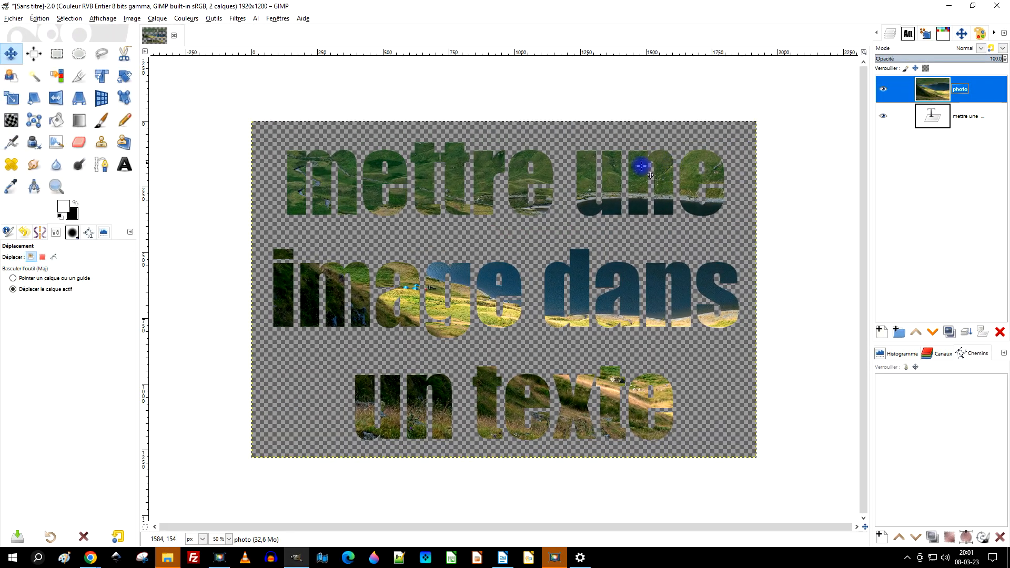
Export the transparent composition as test-image texte.png into the 2023/03-mars folder, keeping the default PNG options
click(14, 20)
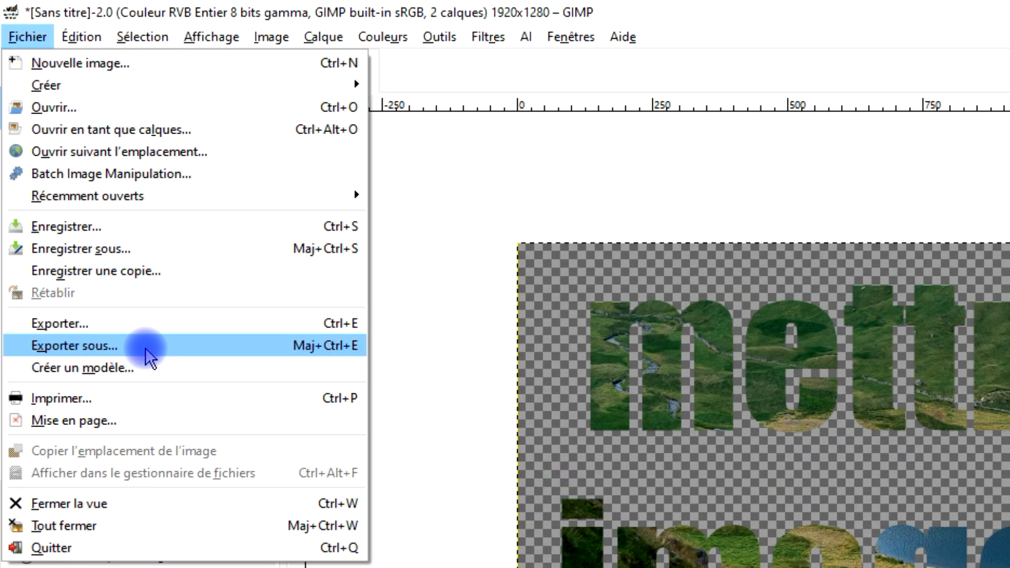
click(72, 173)
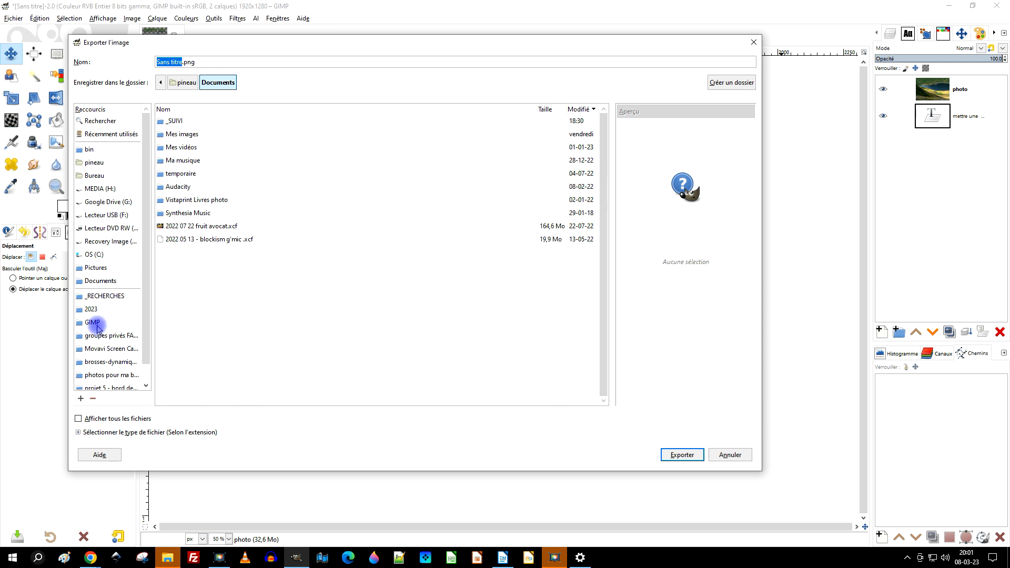
click(92, 309)
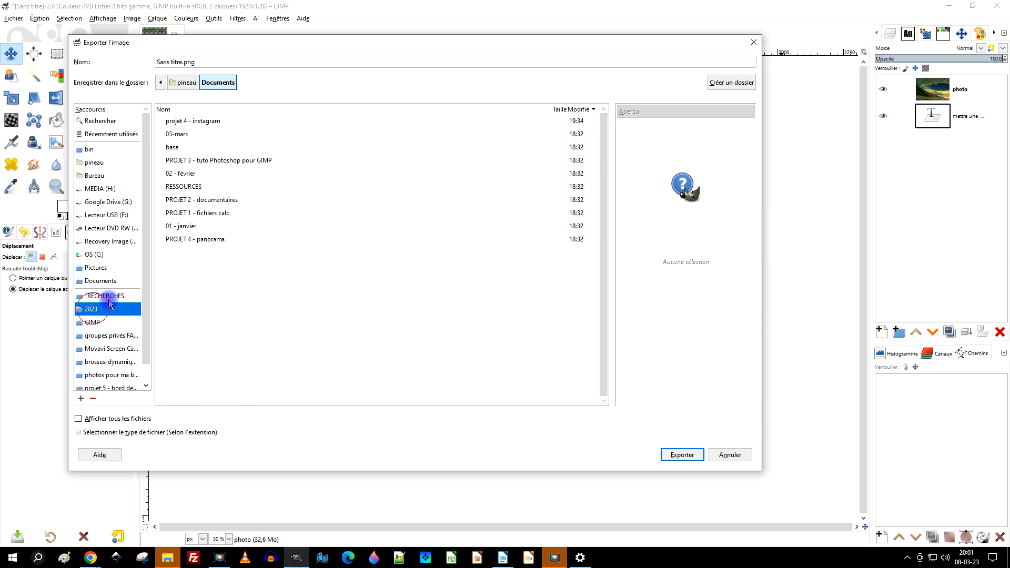
double_click(178, 135)
drag(179, 61, 124, 63)
text(test-im)
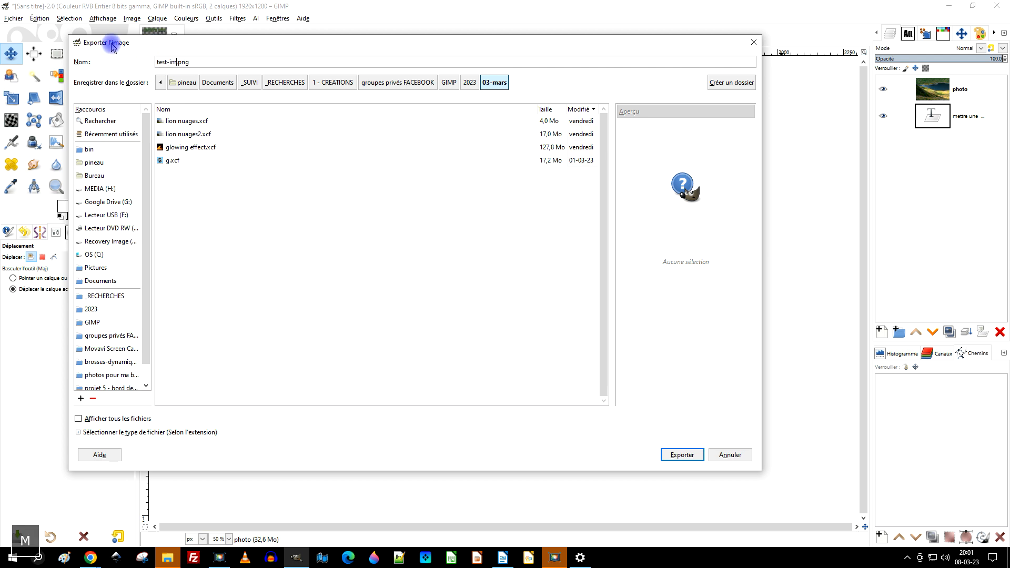
text(age texte)
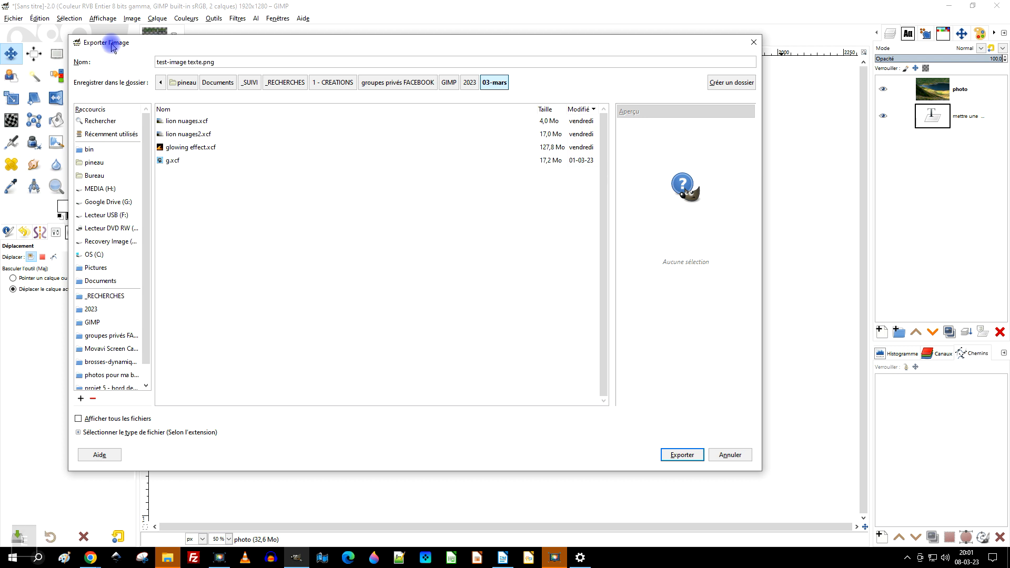
key(Return)
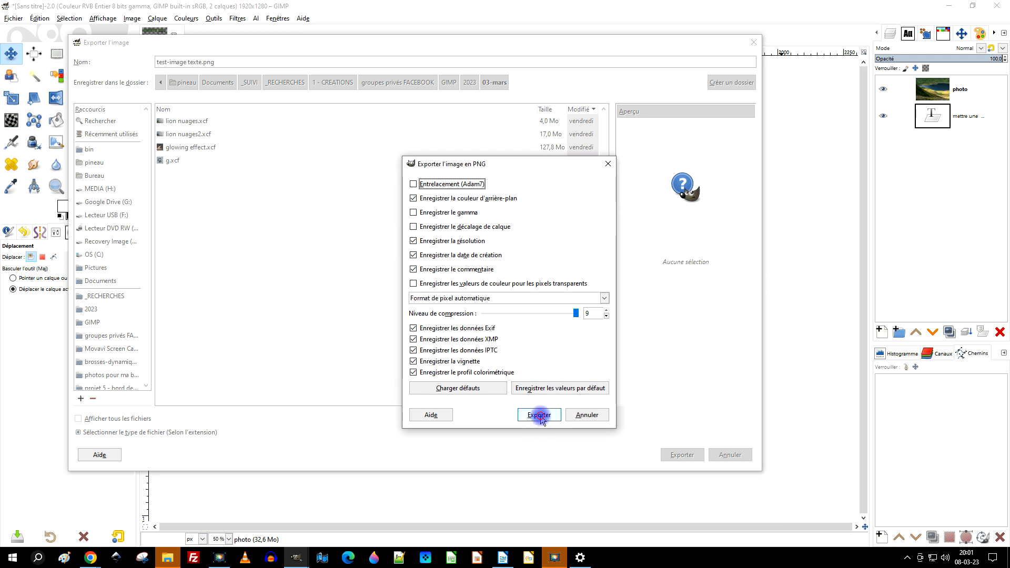
click(539, 415)
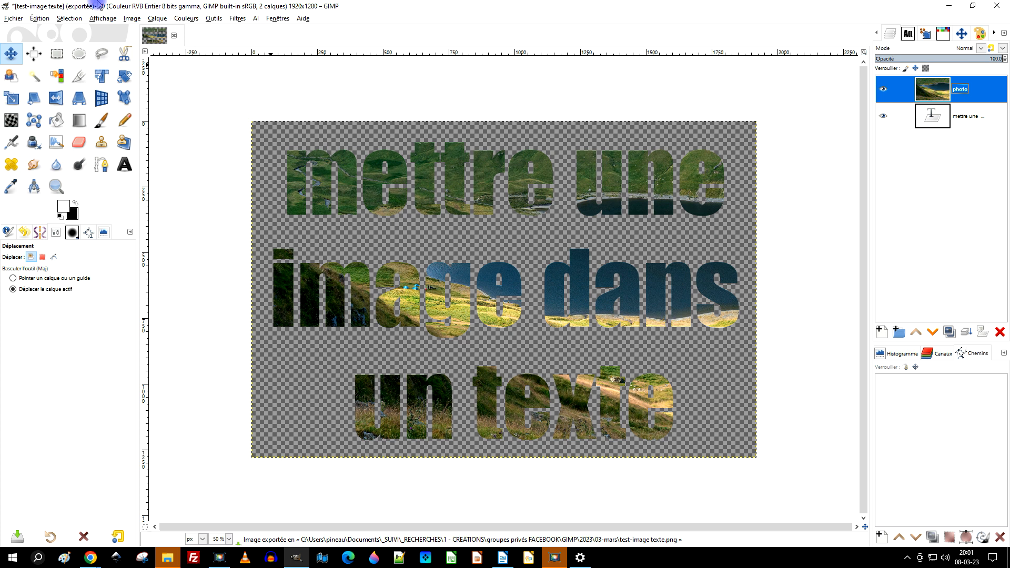
Open the exported test-image texte.png as a separate image
click(13, 18)
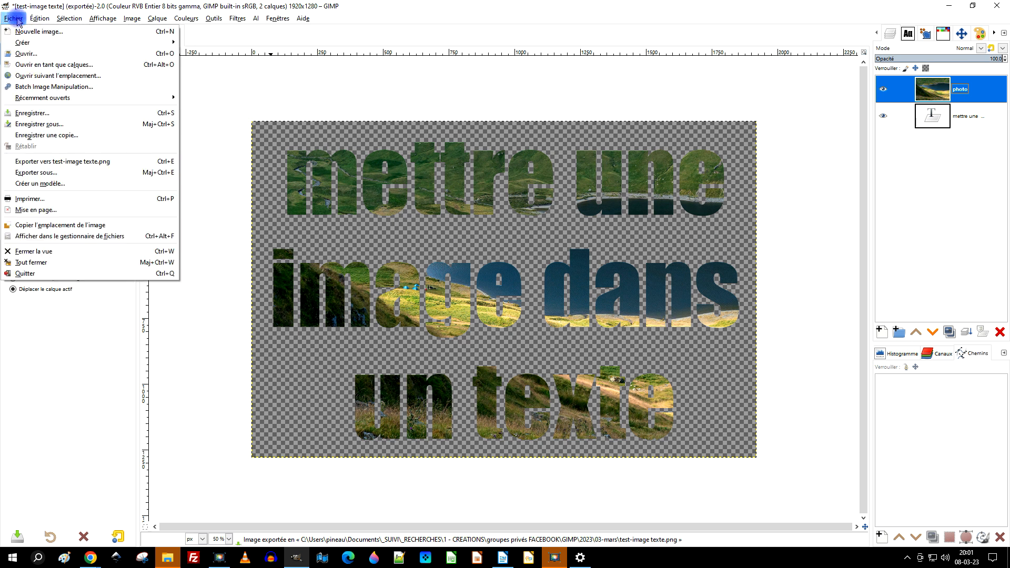
click(33, 55)
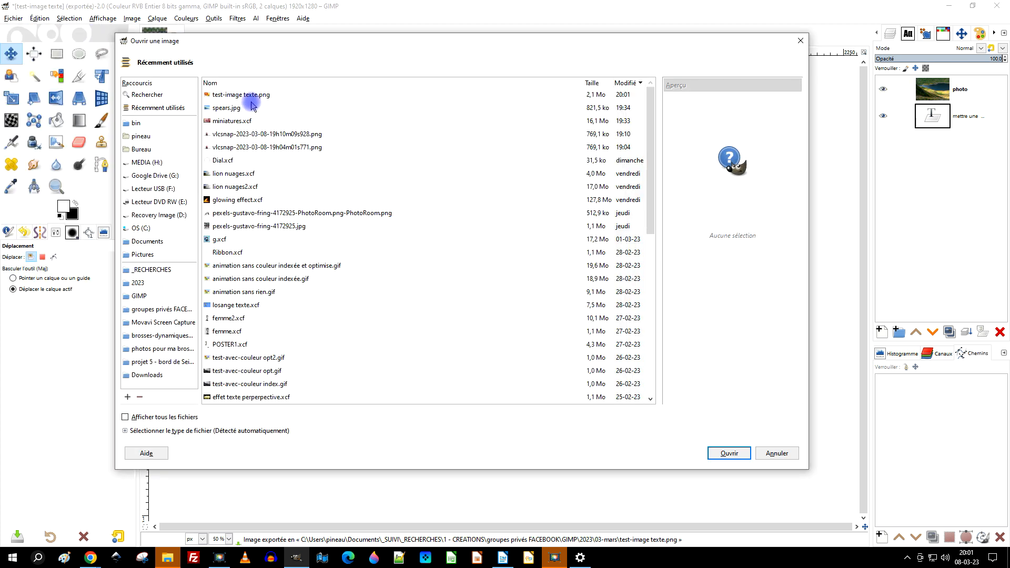
double_click(251, 96)
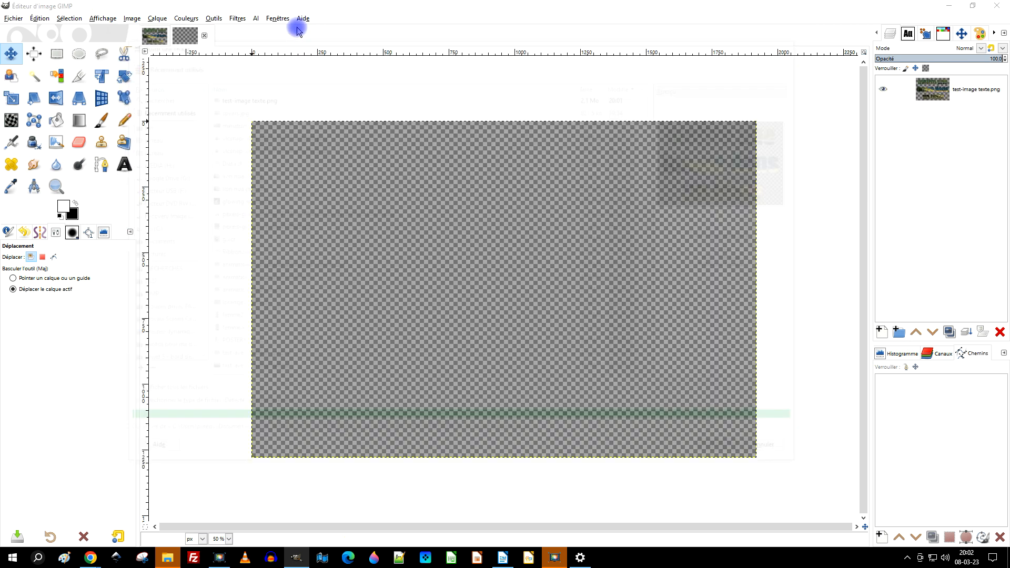
Try a new black-filled layer beneath the imported test-image texte.png layer, and close that image without saving
click(977, 94)
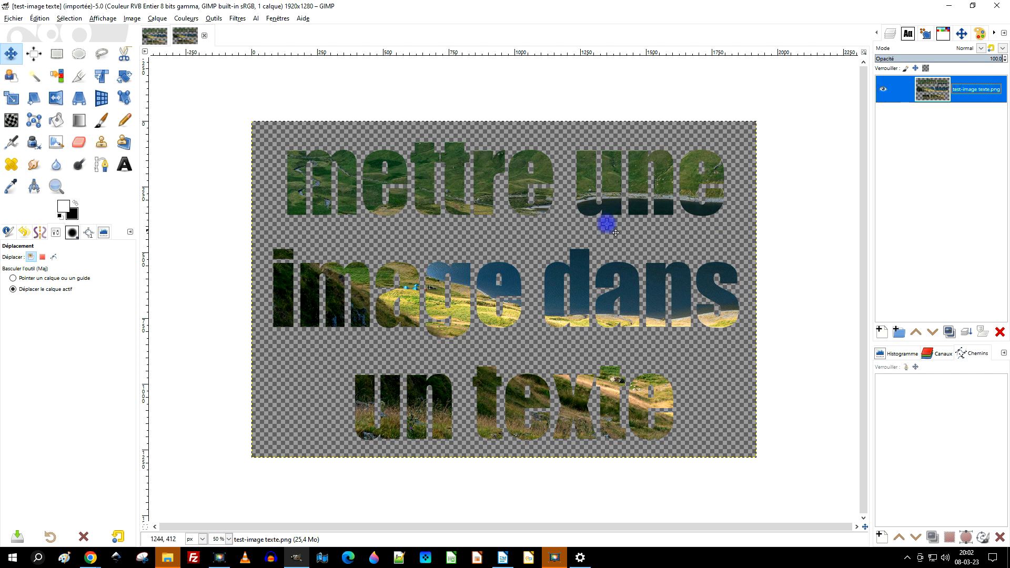
click(882, 338)
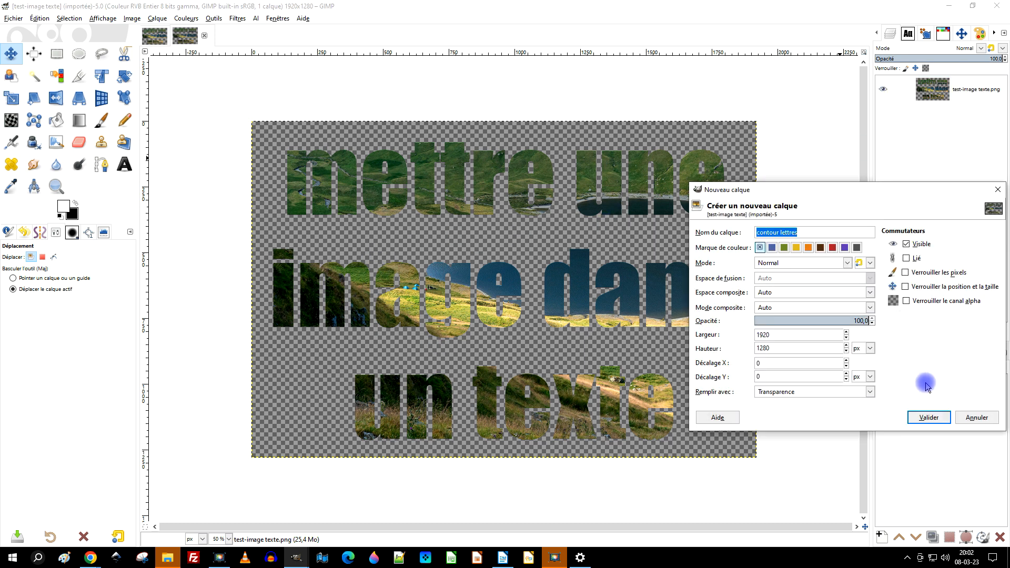
click(926, 416)
drag(74, 218, 600, 120)
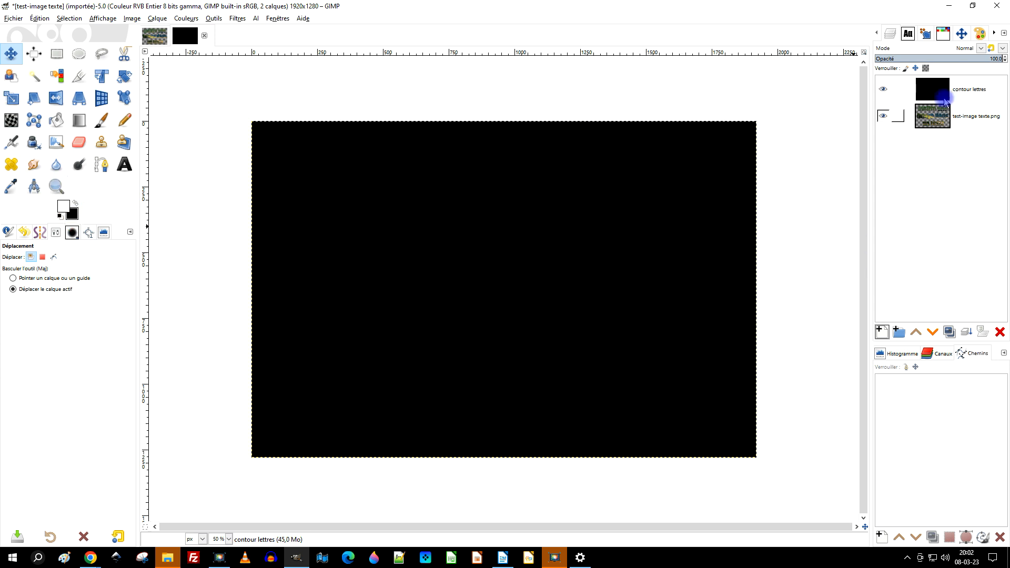
click(932, 332)
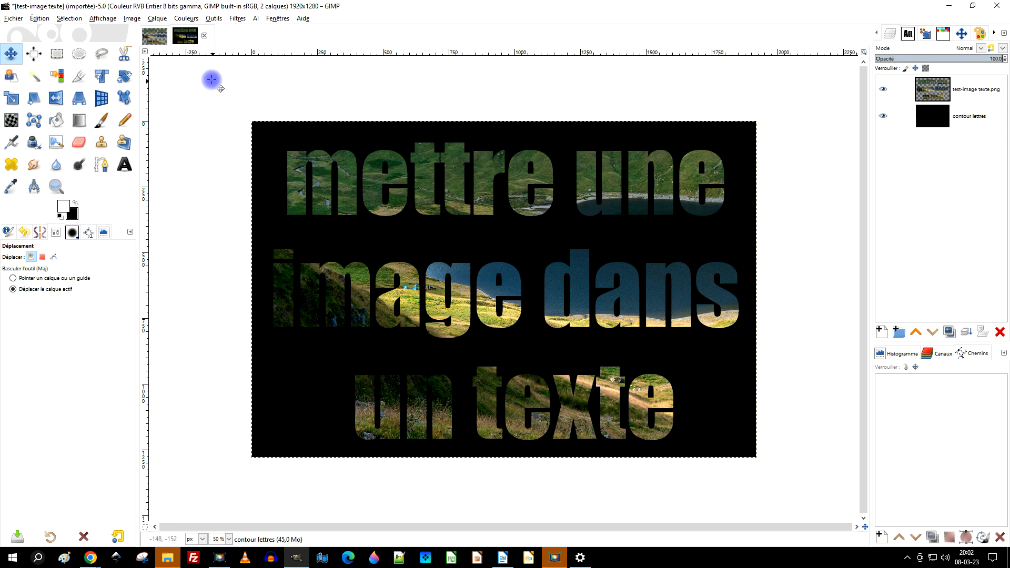
click(205, 36)
click(498, 333)
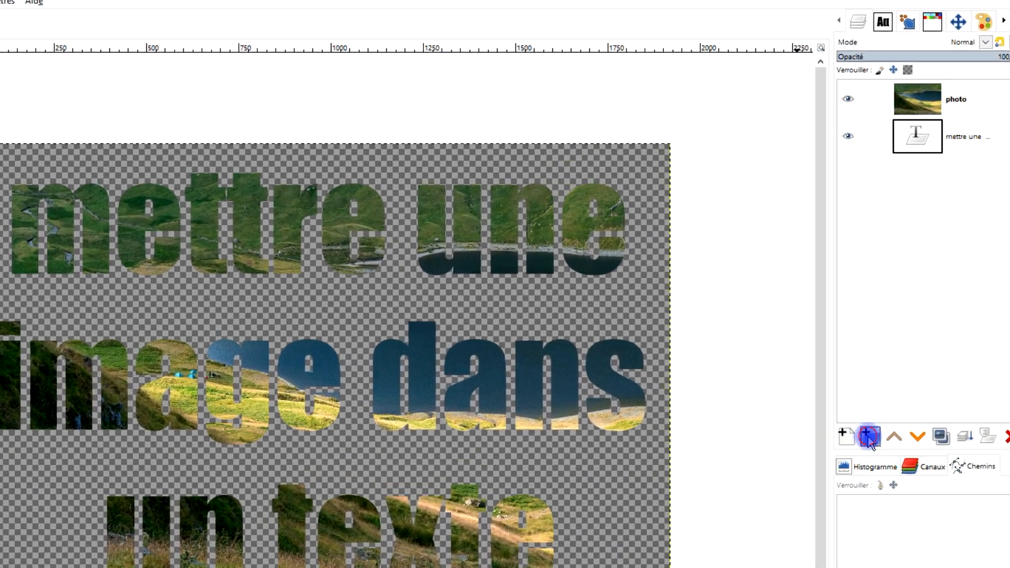
Create a layer group, place the photo layer and the text layer beneath it inside, and collapse the group
click(869, 436)
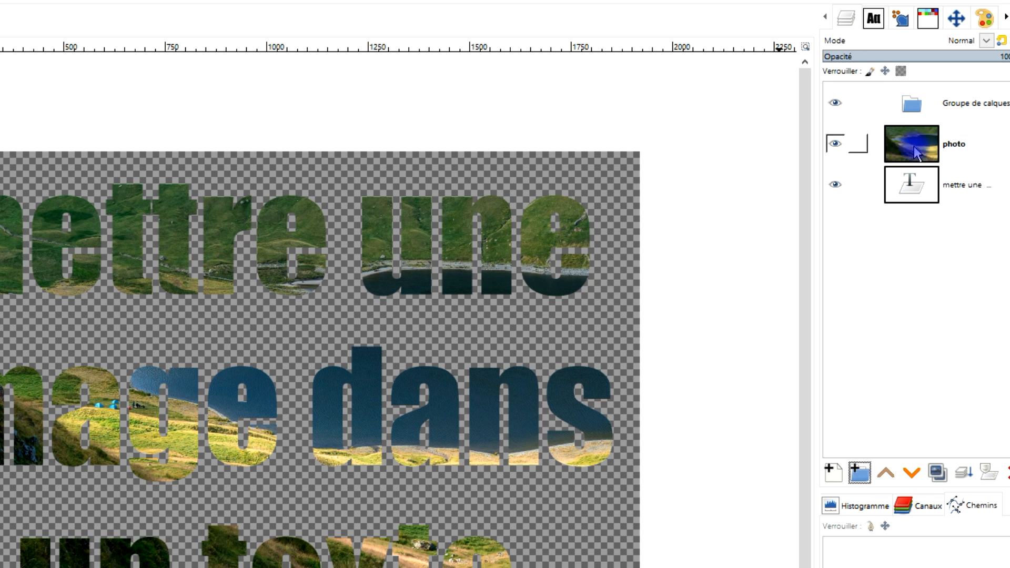
drag(916, 152, 973, 107)
click(913, 192)
drag(913, 195, 929, 92)
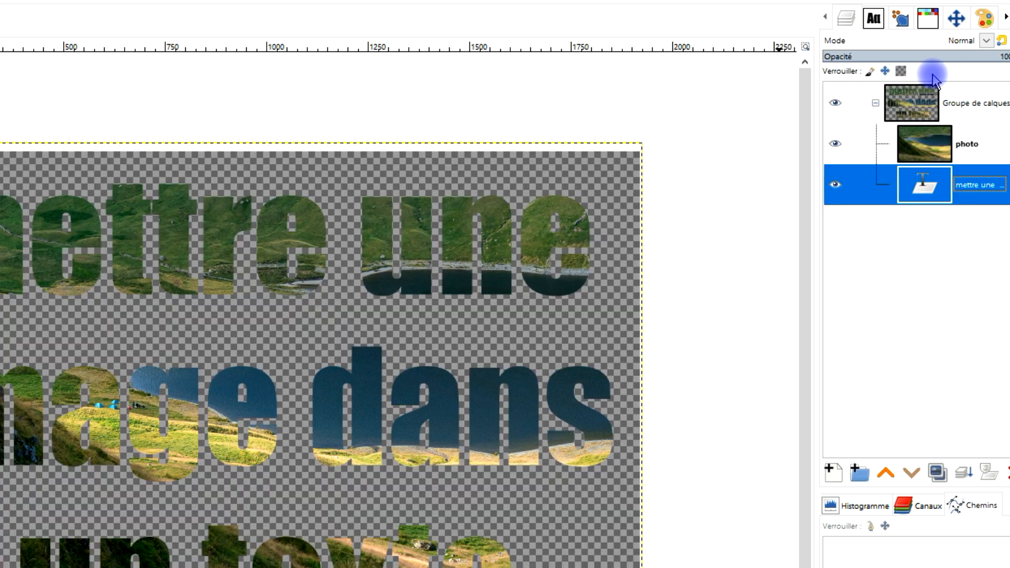
click(875, 104)
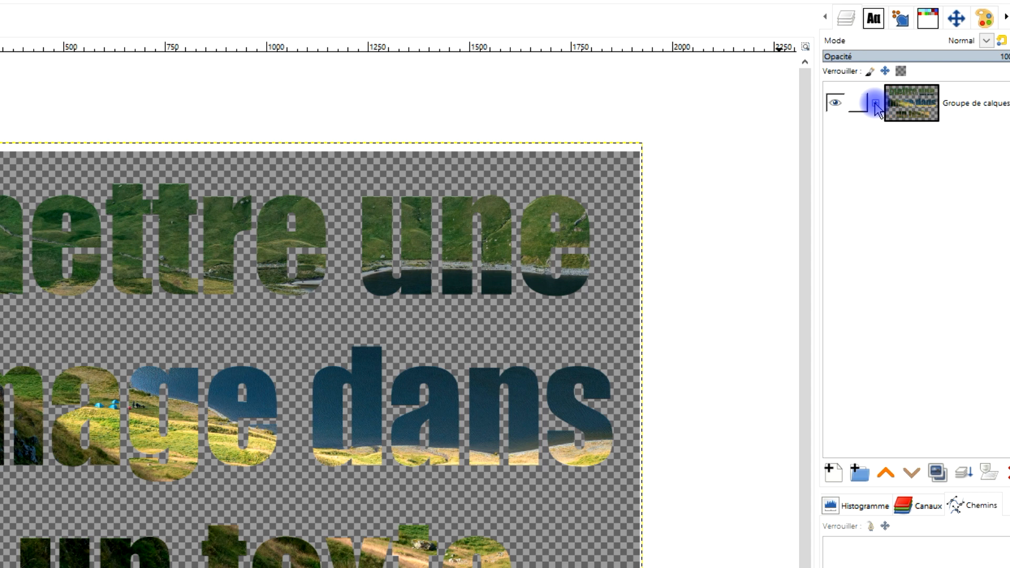
Add a new layer named fond, filled with the black background colour (Couleur d'arrière-plan)
click(925, 117)
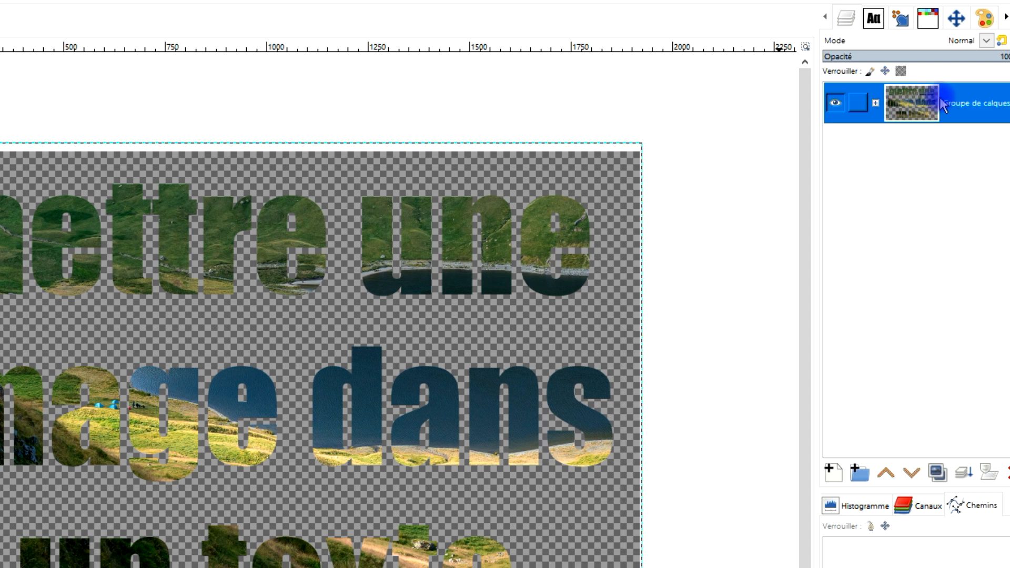
click(846, 476)
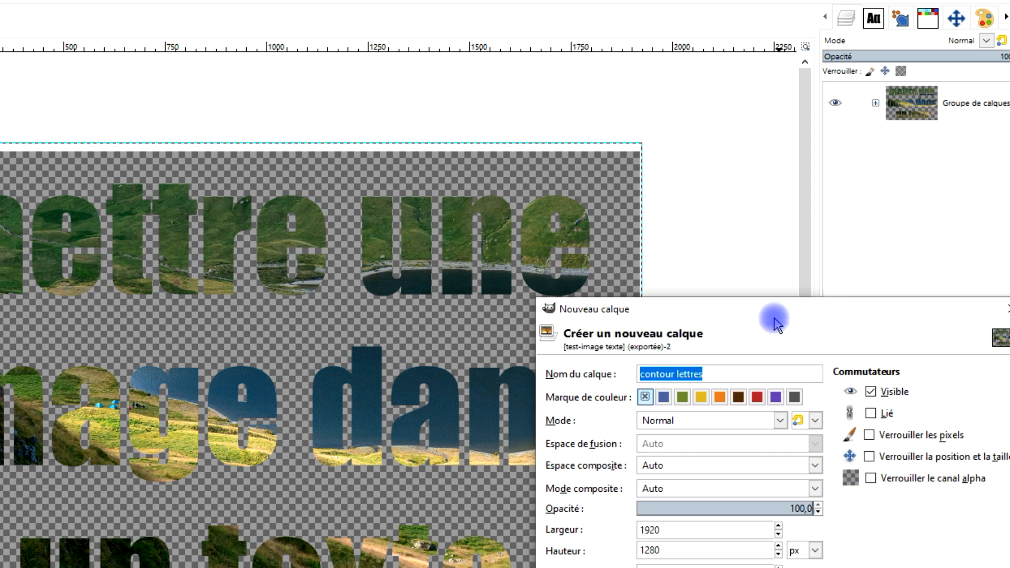
text(fond)
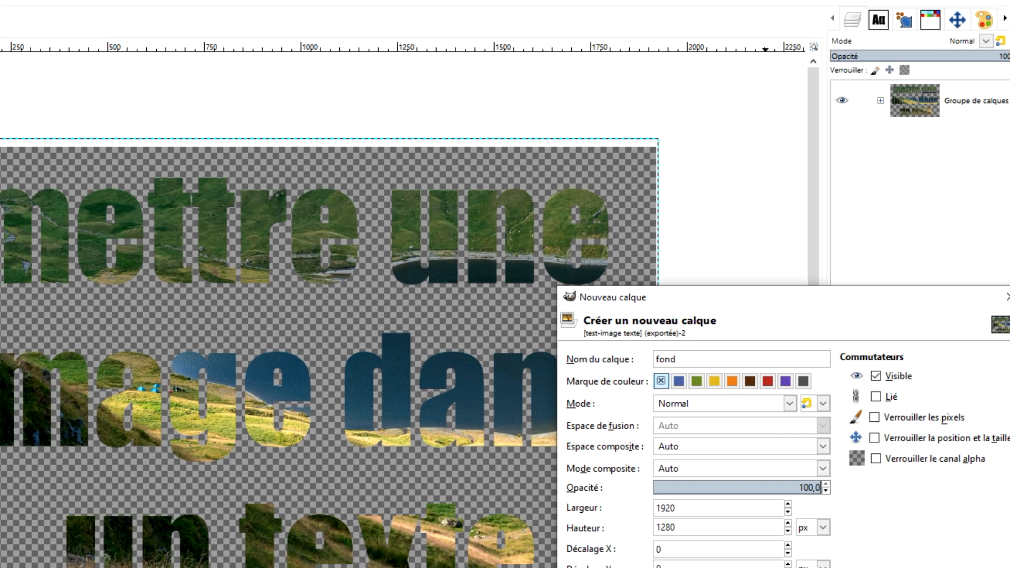
click(778, 531)
click(768, 512)
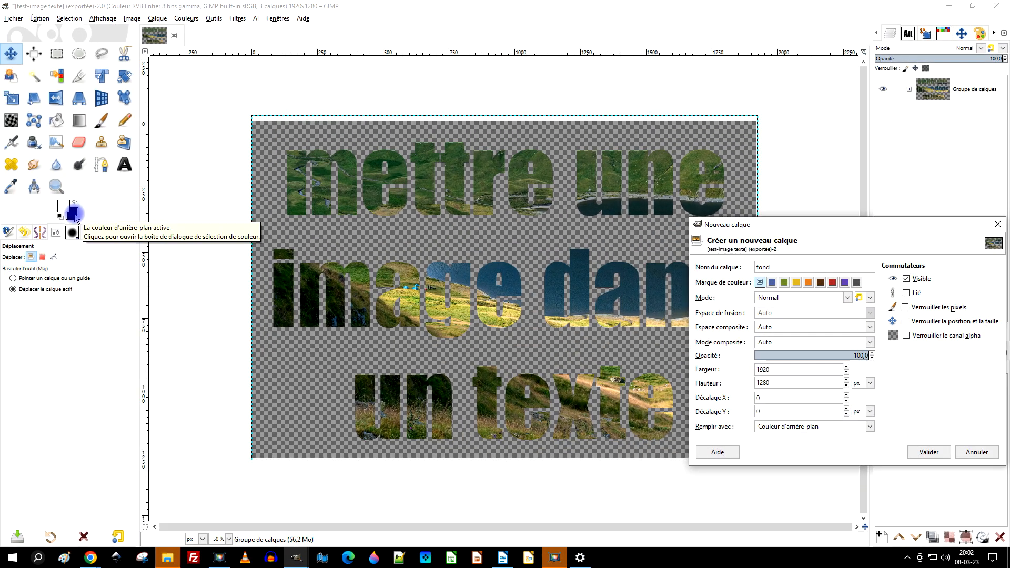
click(929, 450)
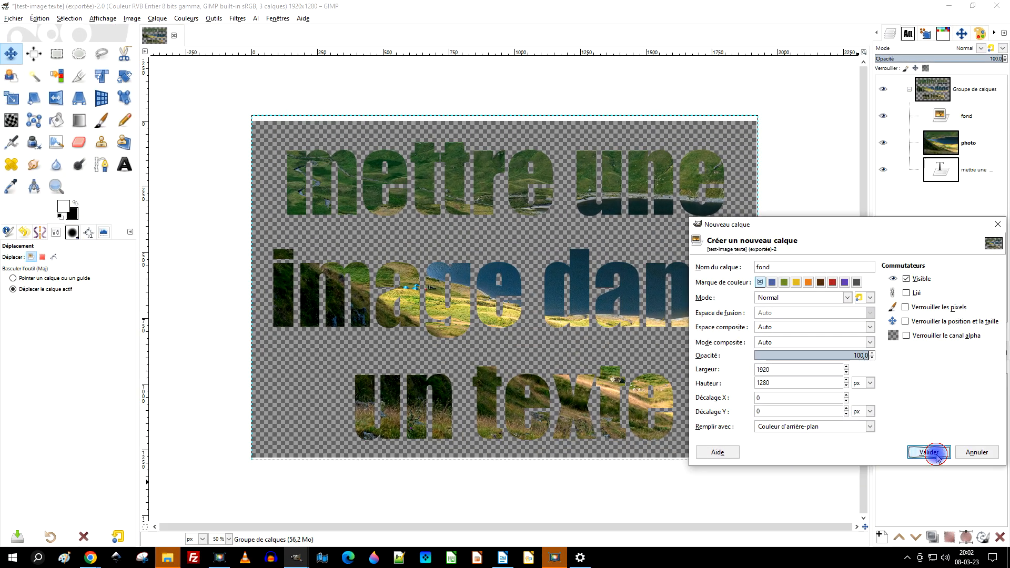
Take the fond layer out of the layer group and place it below the collapsed group
drag(931, 124, 921, 84)
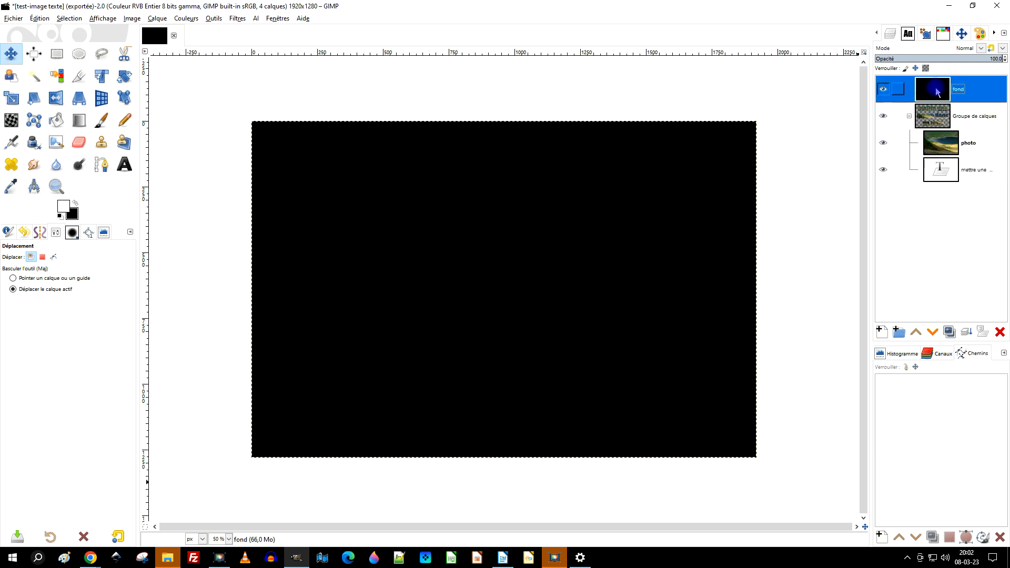
click(909, 117)
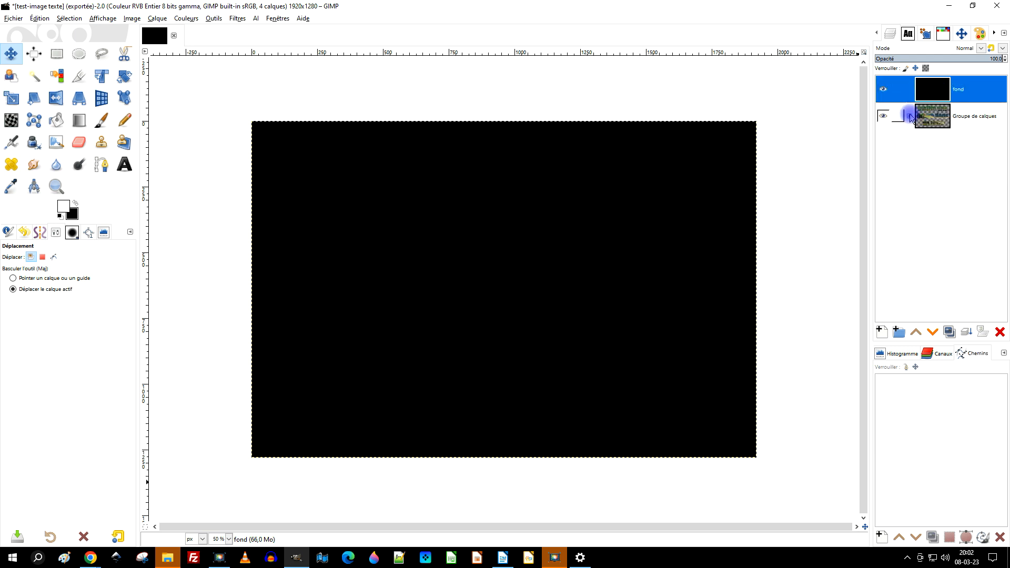
click(931, 333)
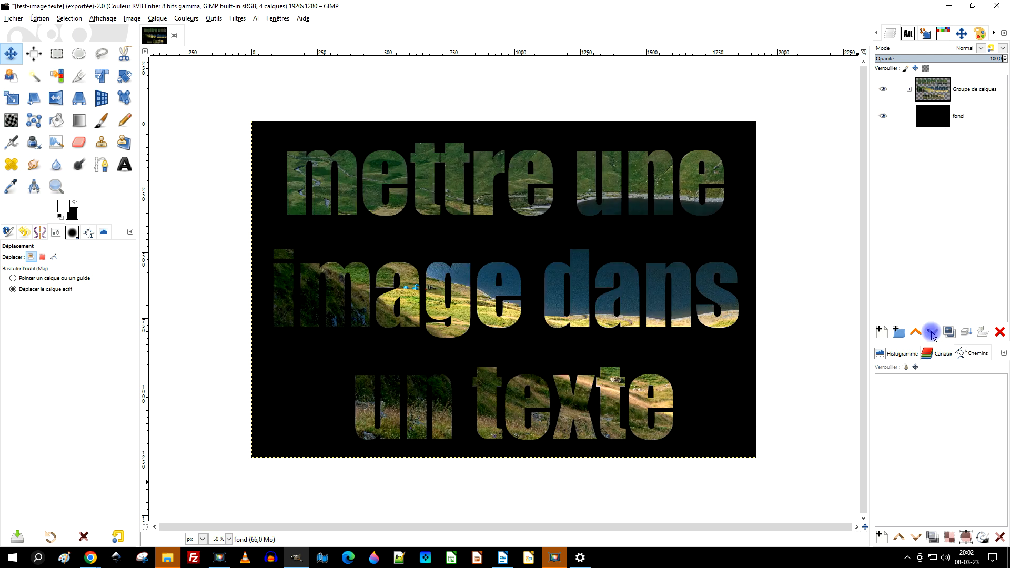
Fill the fond layer with white, and replace that fill with a red foreground colour (ff0000)
click(943, 128)
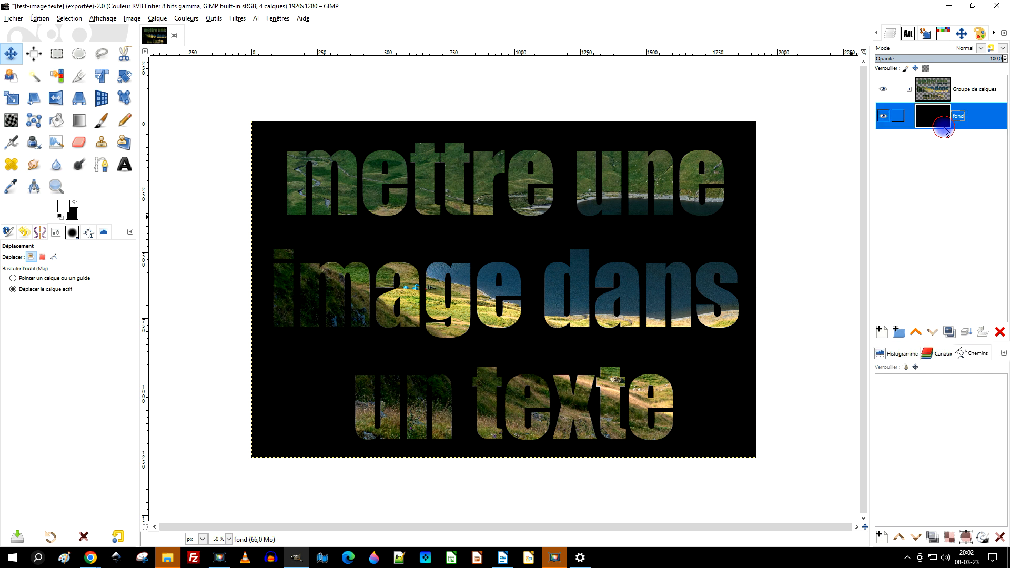
drag(61, 211, 442, 189)
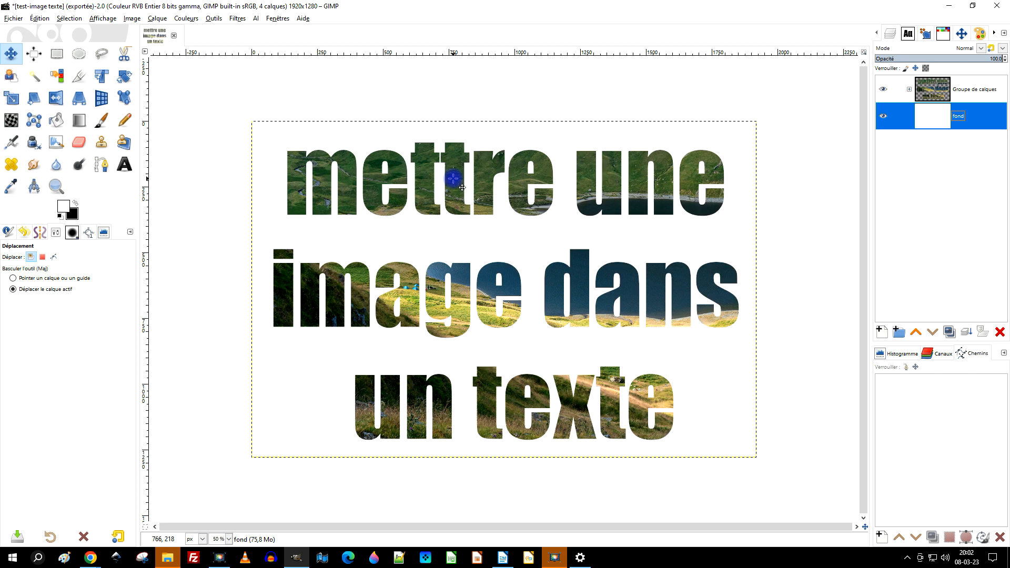
click(69, 207)
drag(226, 129, 242, 85)
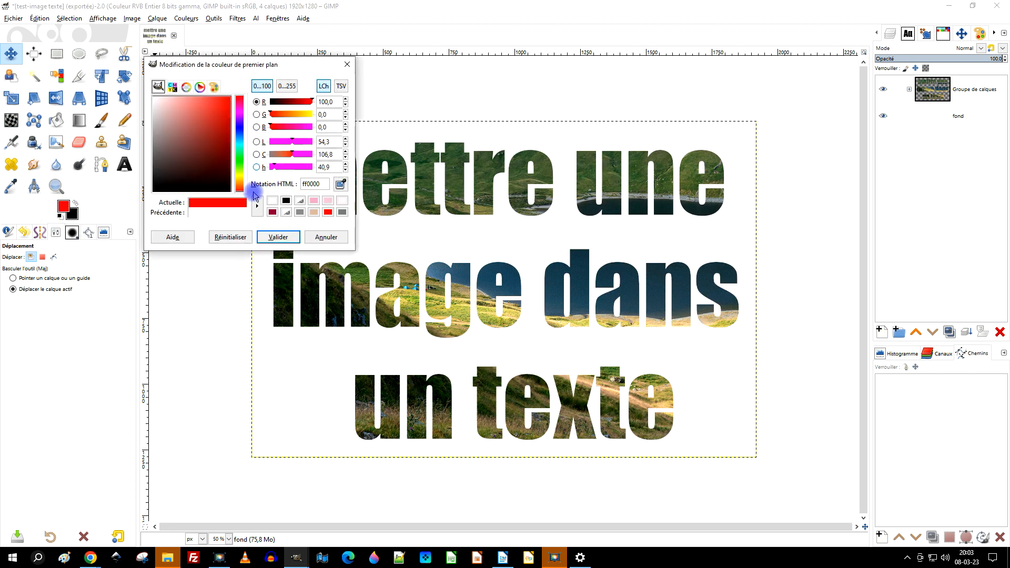
drag(256, 207, 672, 193)
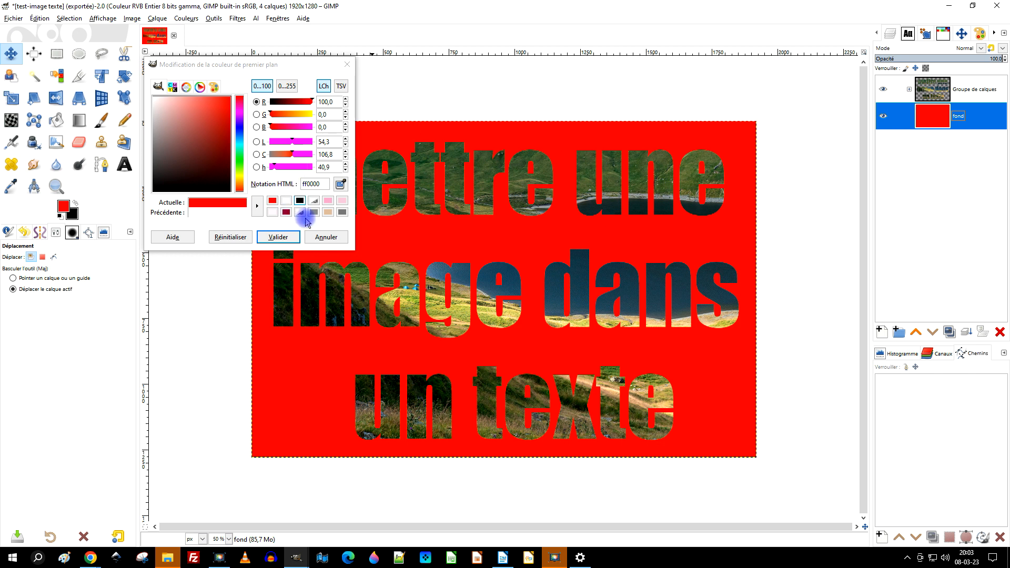
Cancel the foreground colour change and fill the fond layer with the black background colour
click(322, 237)
drag(77, 216, 613, 209)
drag(638, 366, 641, 338)
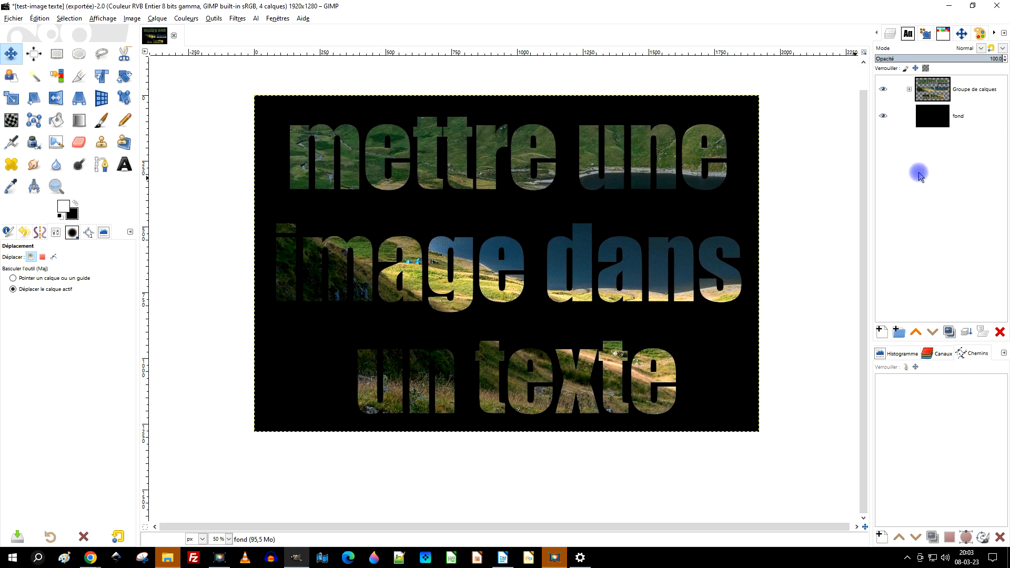
Export the image with its black background as test-image texte.jpg in the 03-mars folder, accepting the export settings
click(13, 19)
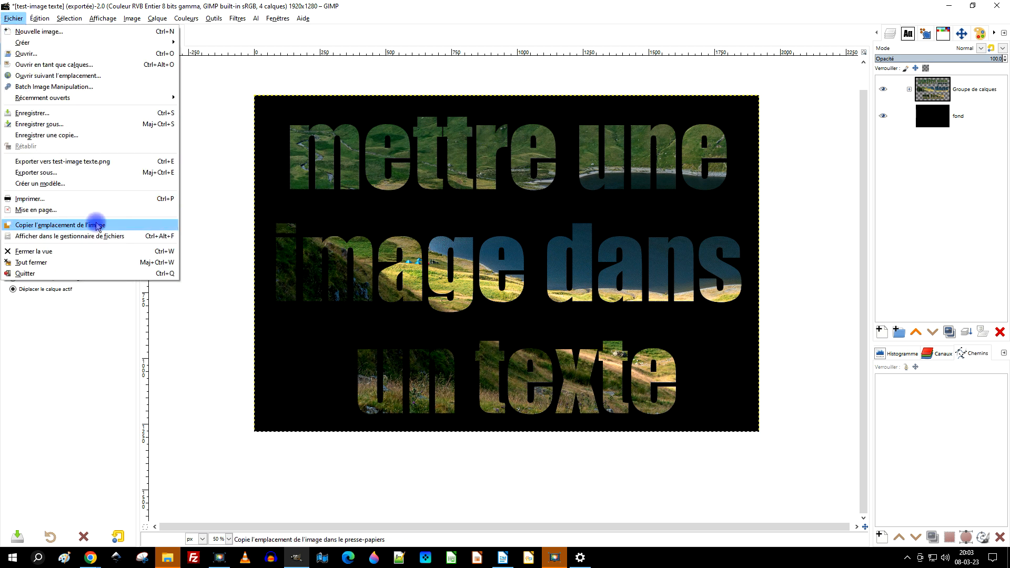
click(103, 174)
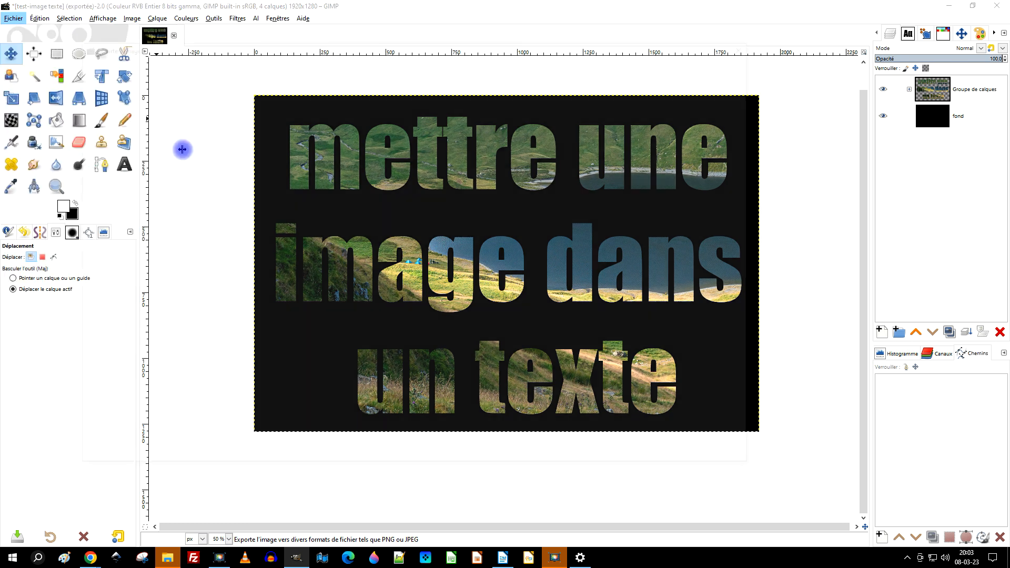
double_click(212, 63)
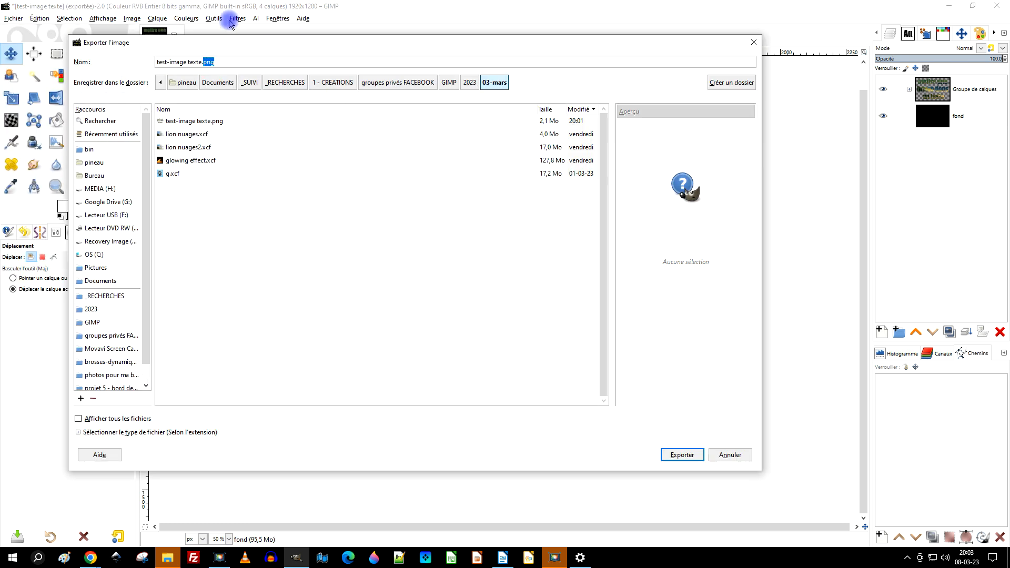
text(j)
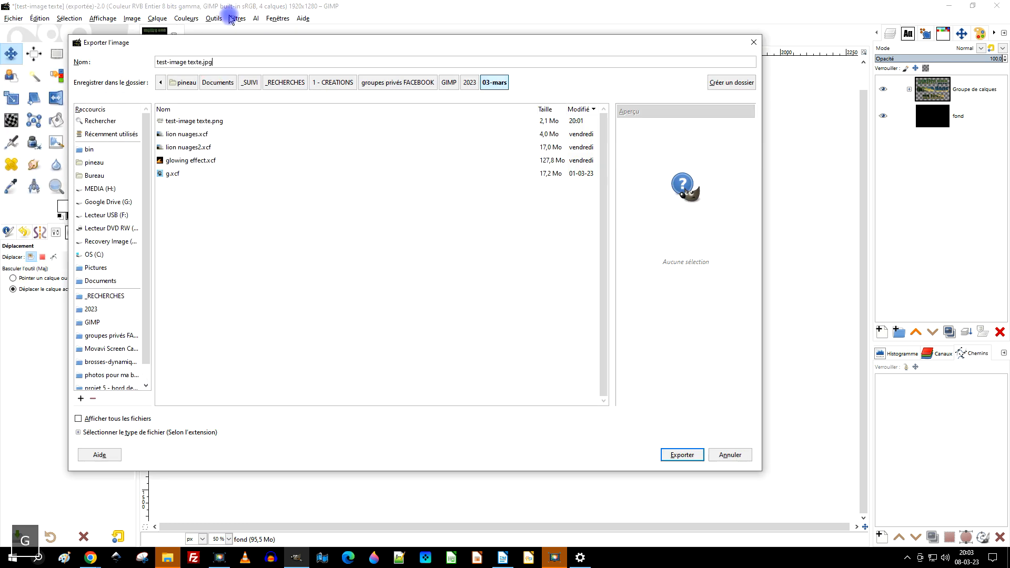
click(681, 455)
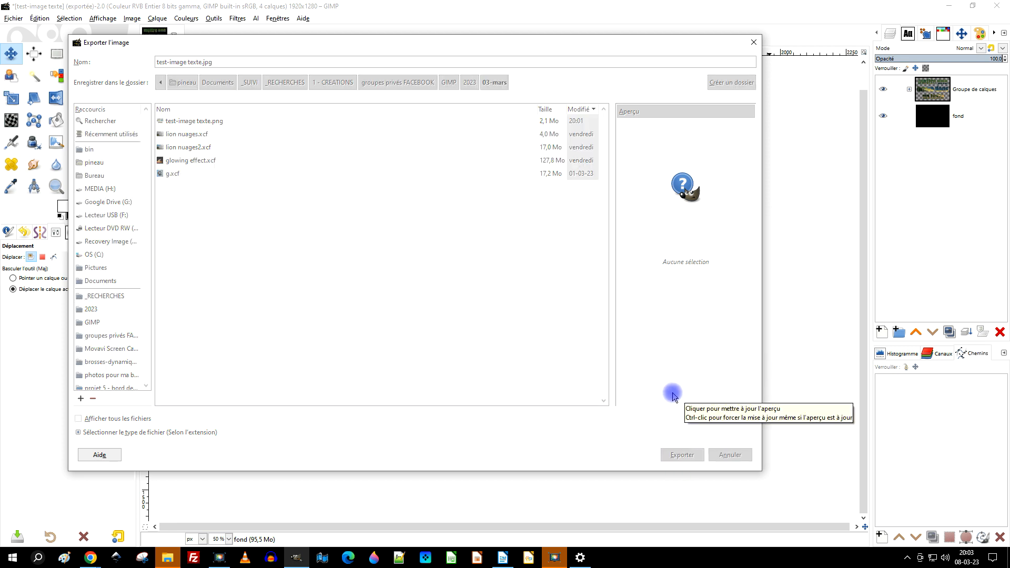
click(514, 414)
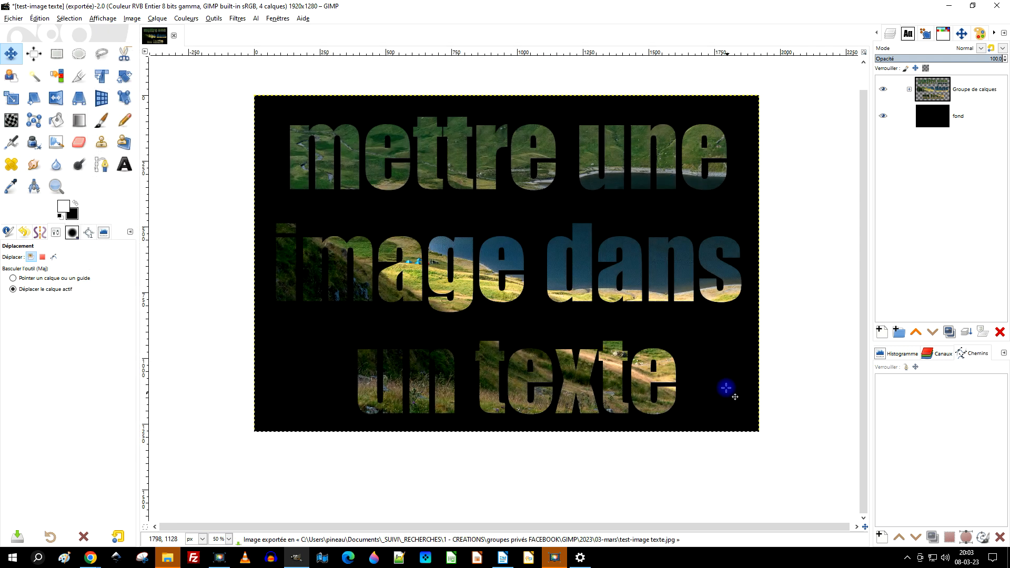
Expand the layer group and move its text layer slightly right and down over the photo
click(909, 89)
click(933, 139)
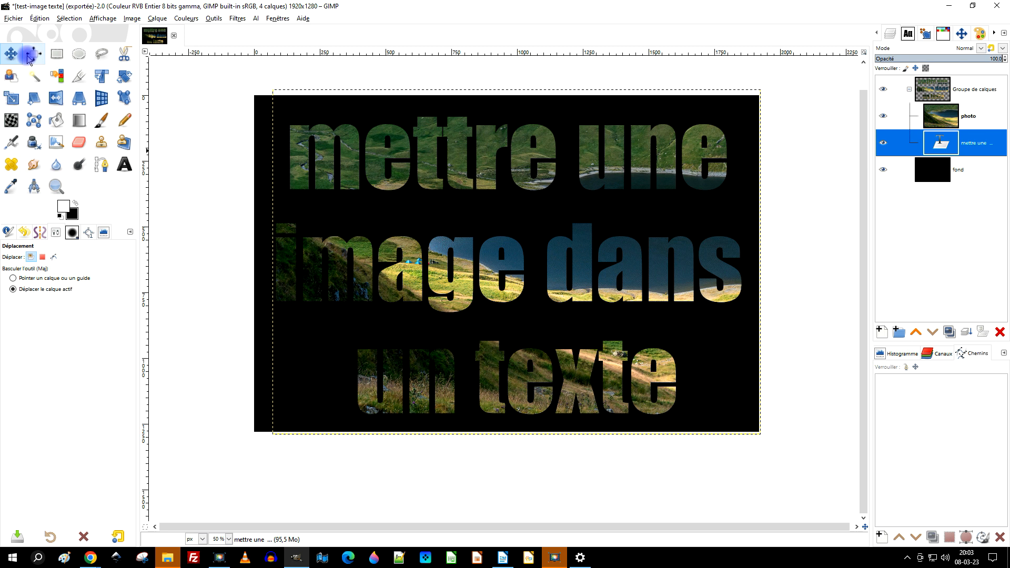
click(455, 163)
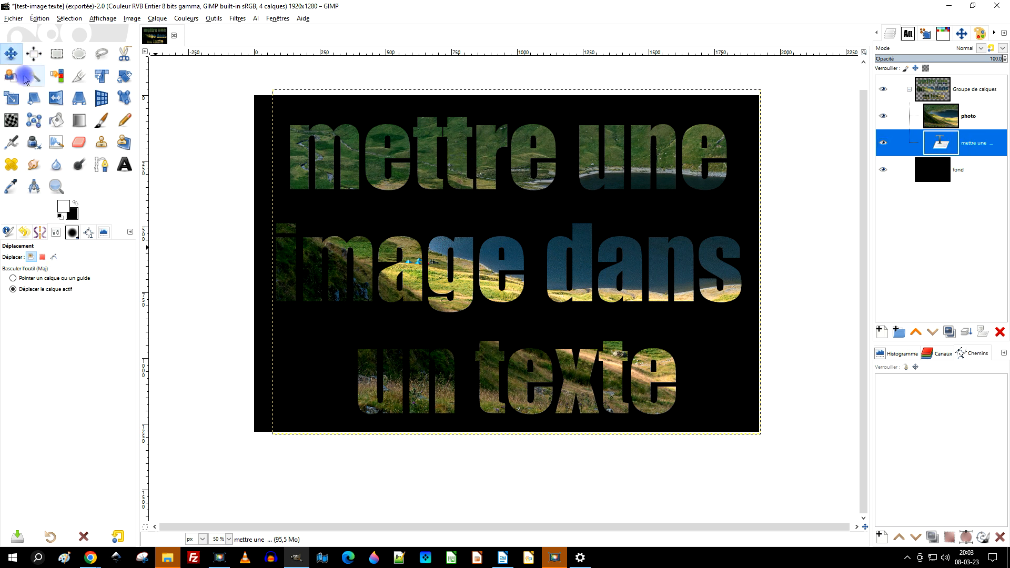
click(58, 260)
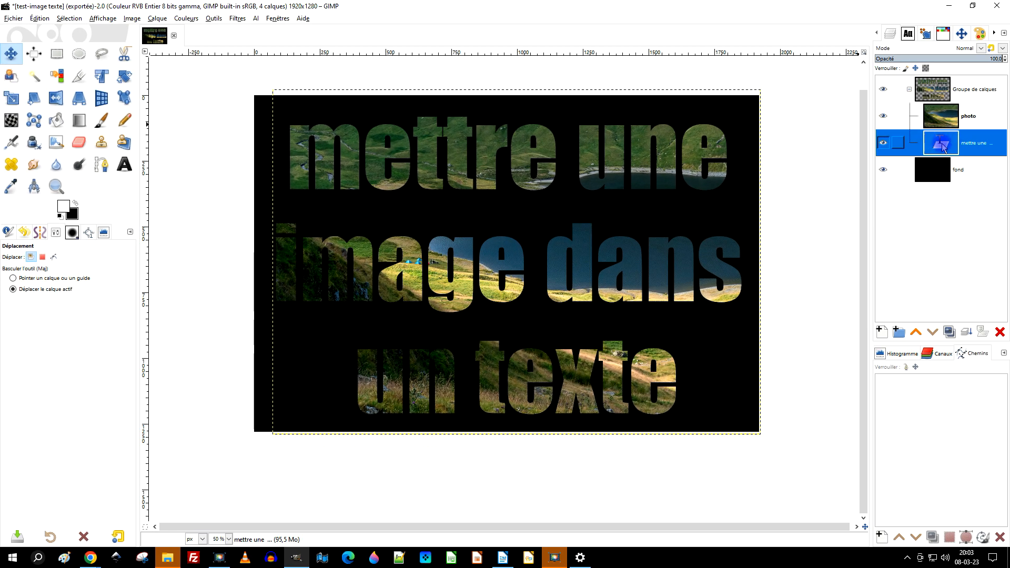
mouse_move(537, 179)
mouse_down()
mouse_move(522, 164)
mouse_move(509, 176)
mouse_move(525, 184)
mouse_move(531, 172)
mouse_move(536, 183)
mouse_up()
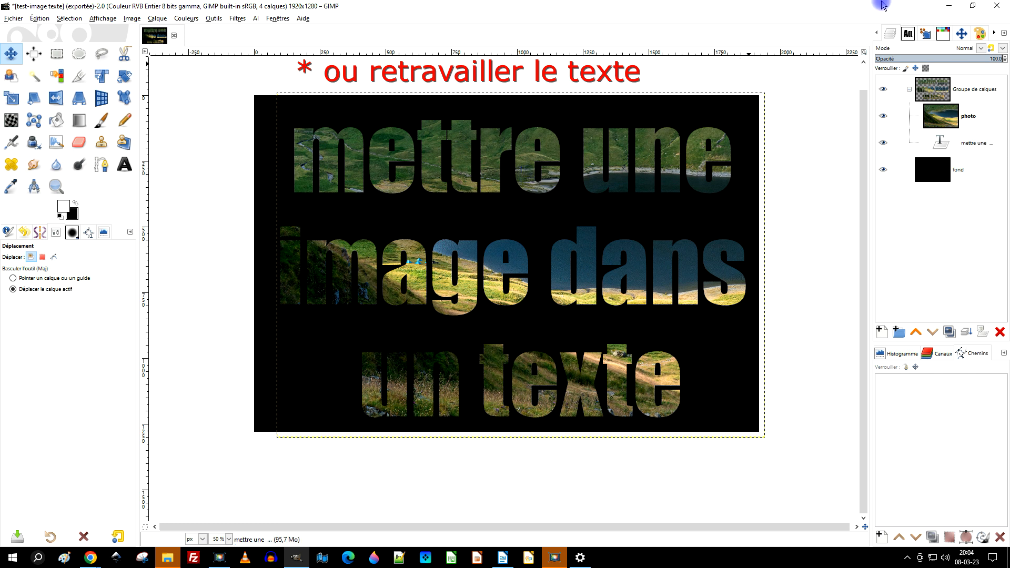
Collapse the layer group, make the fond layer active, and enlarge the view of the whole image
click(913, 92)
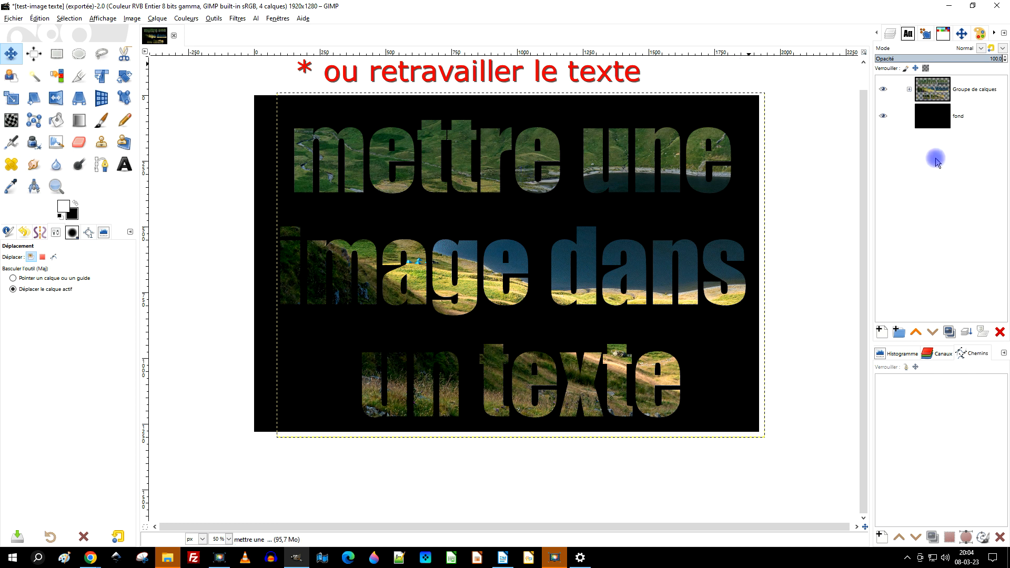
click(935, 125)
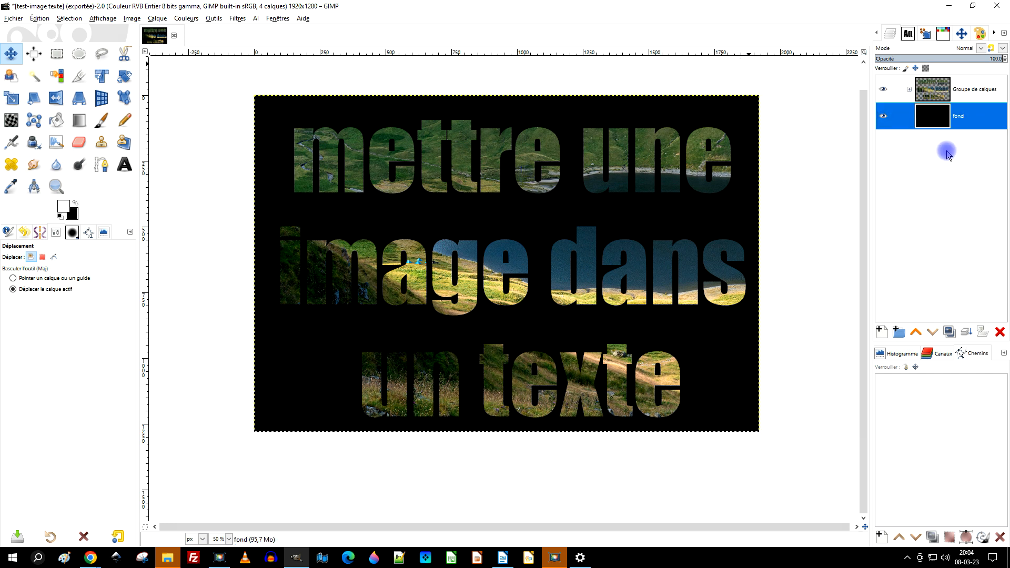
click(56, 187)
drag(235, 88, 778, 445)
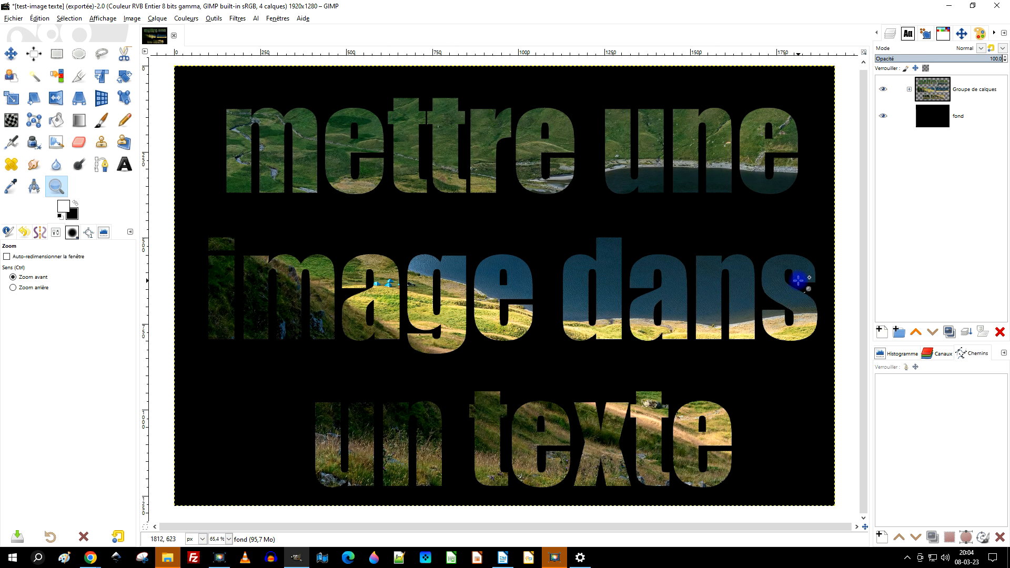